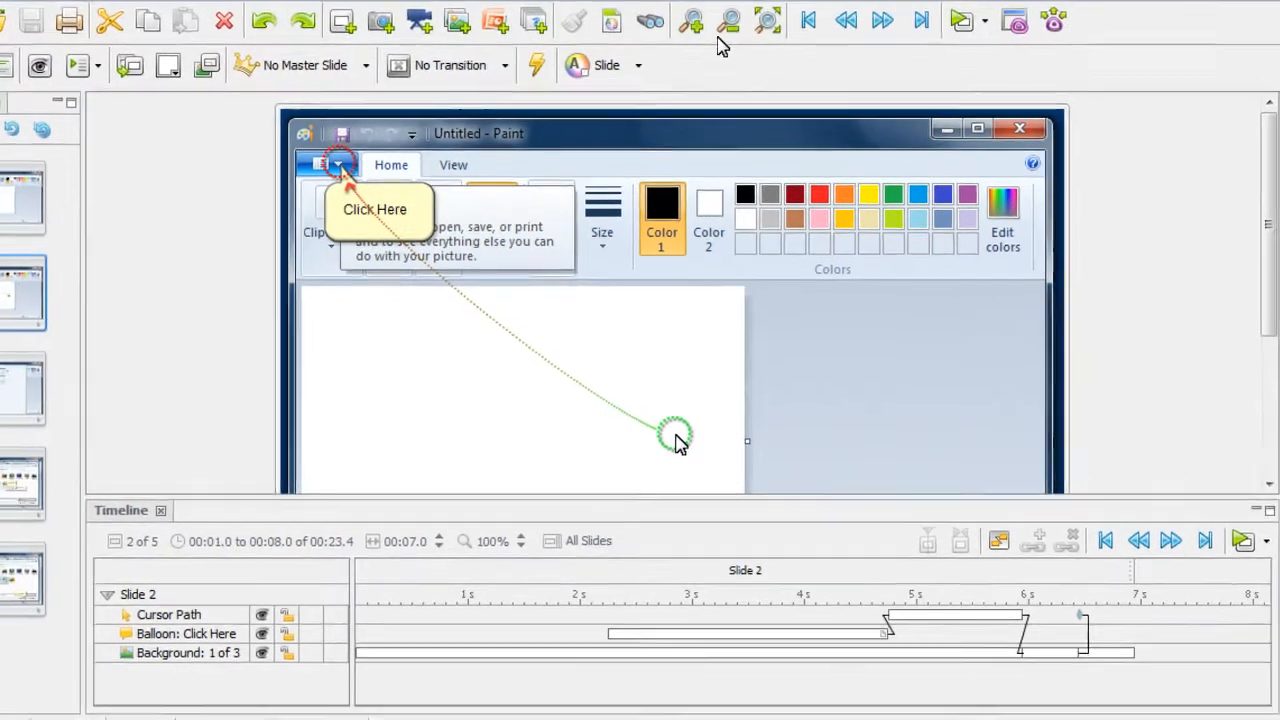
- Hide slide 2's background layer and make it visible again
{"action": "left_click", "coordinate": [728, 22]}
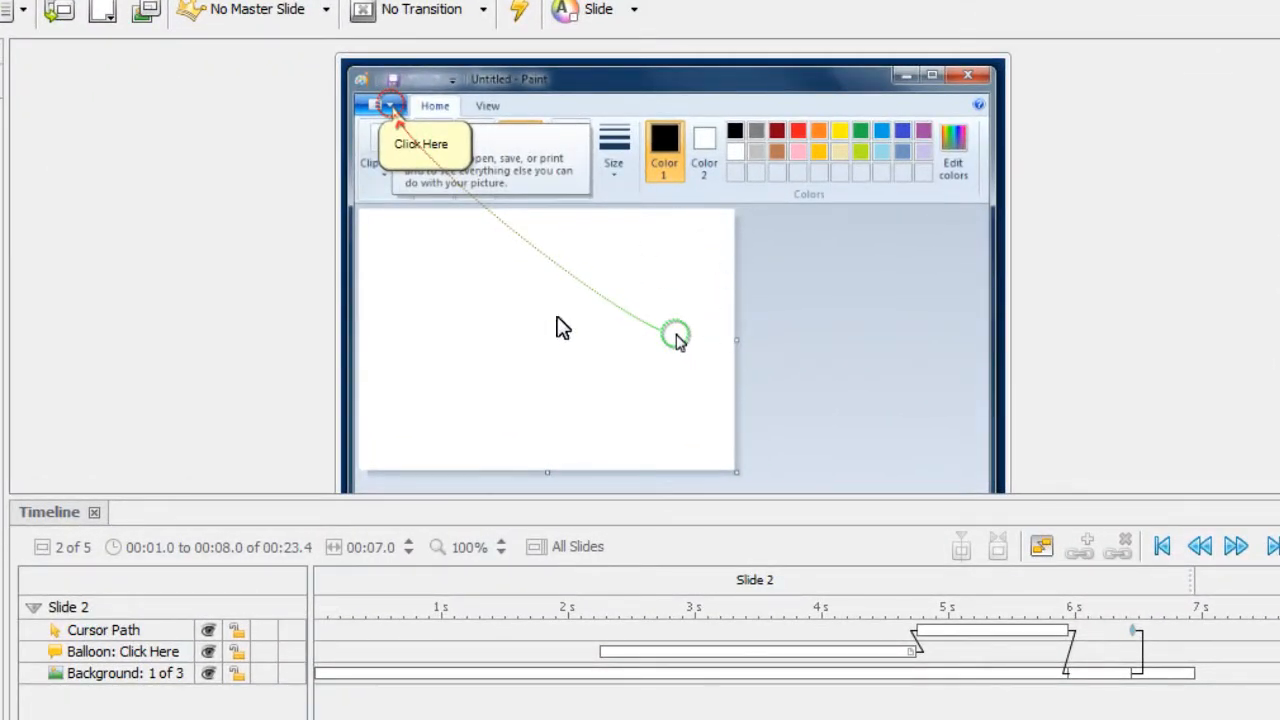
{"action": "left_click", "coordinate": [208, 674]}
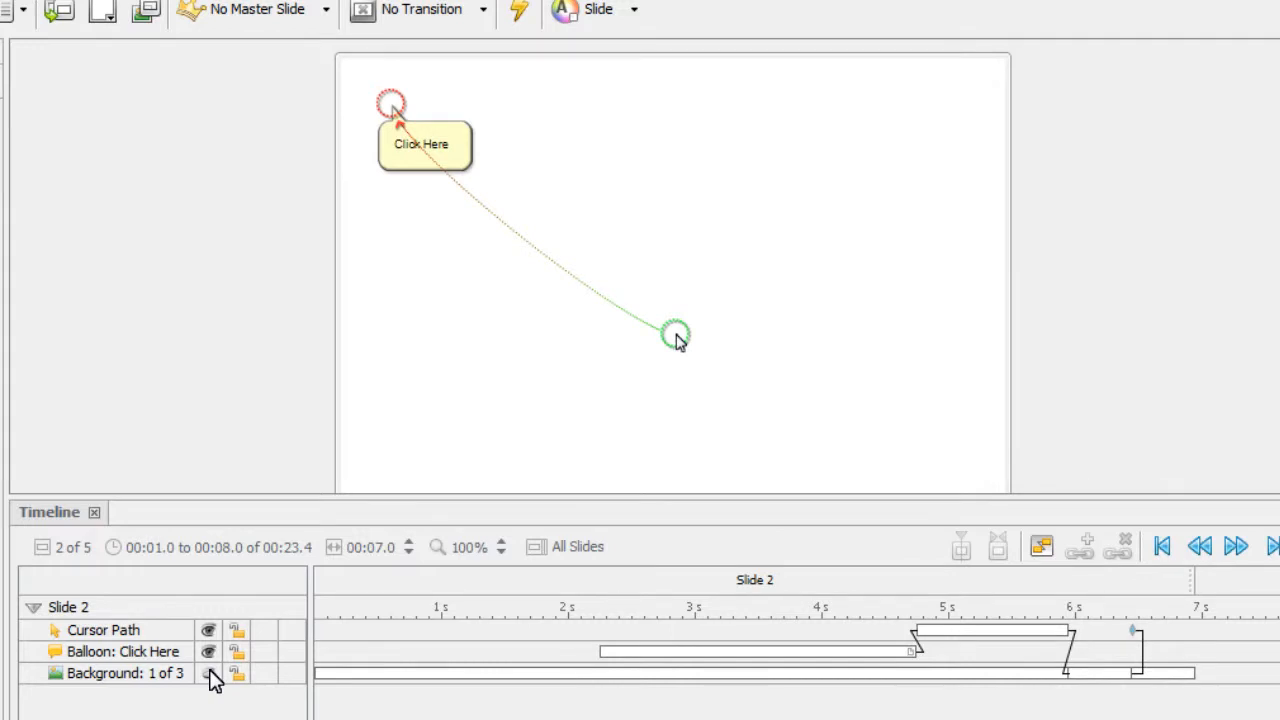
{"action": "left_click", "coordinate": [209, 673]}
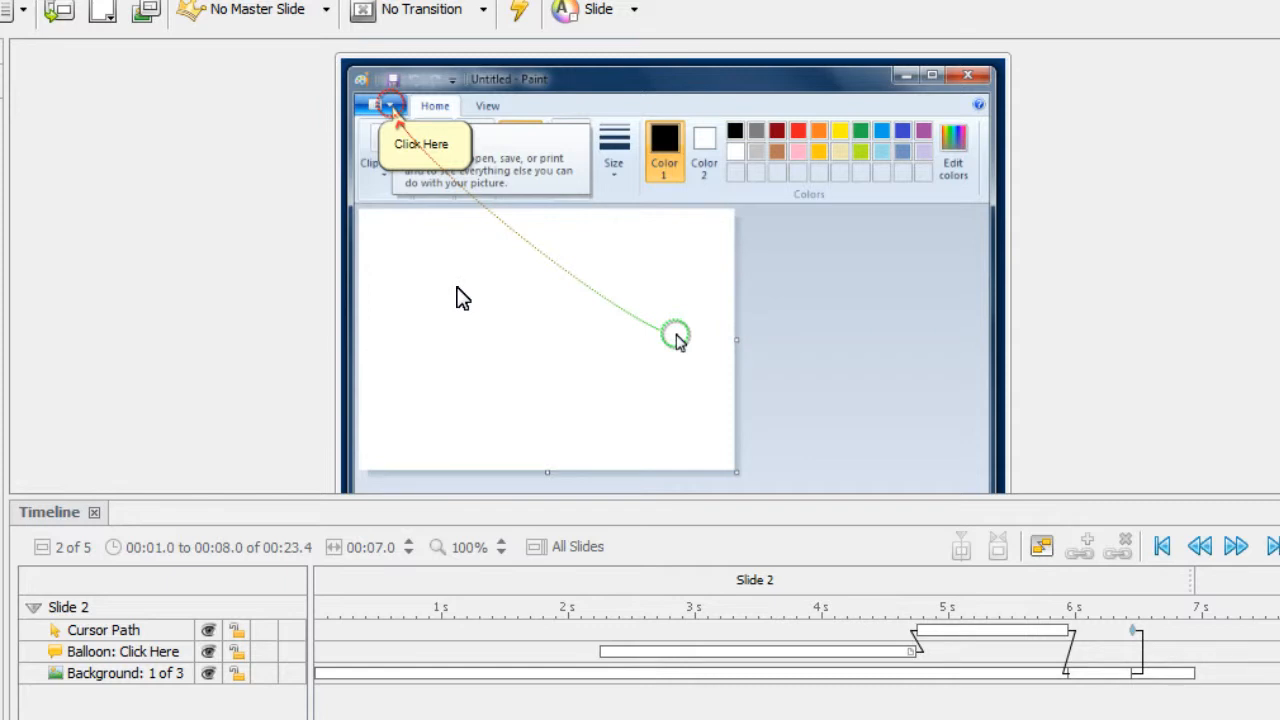
- Hide the cursor path layer of slide 2 so the balloon is unobstructed
{"action": "left_click", "coordinate": [150, 633]}
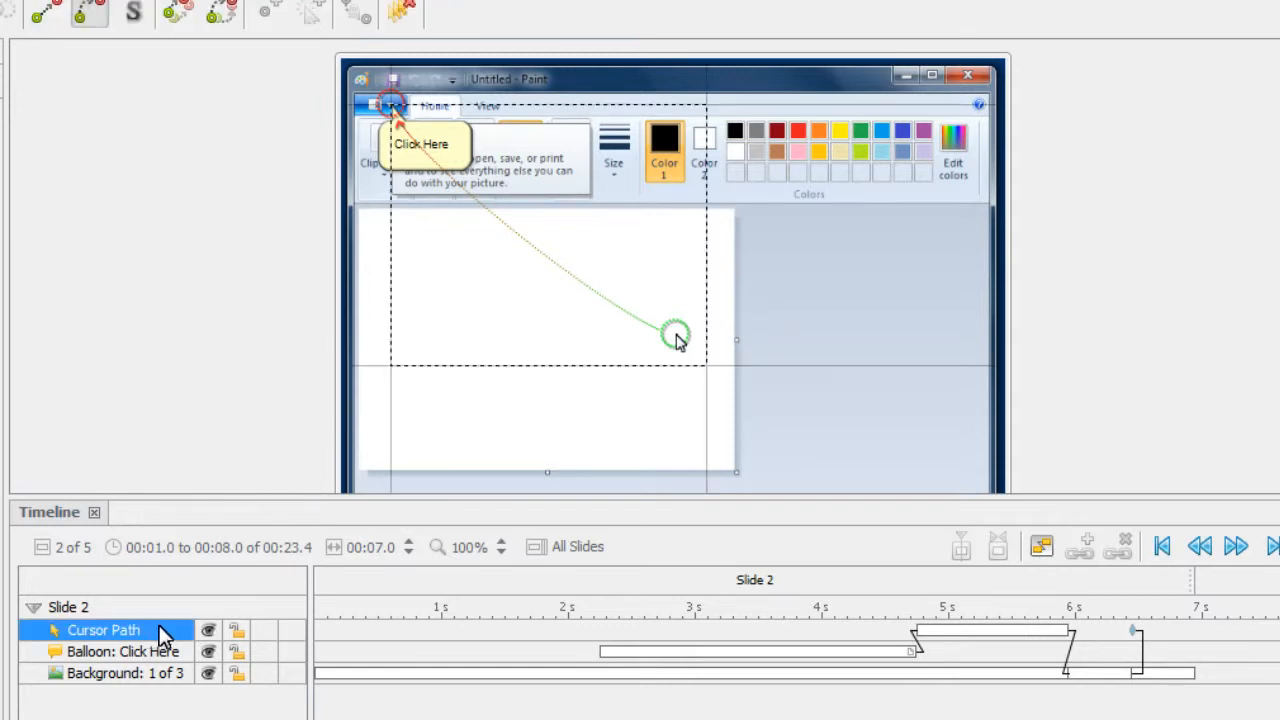
{"action": "left_click", "coordinate": [209, 631]}
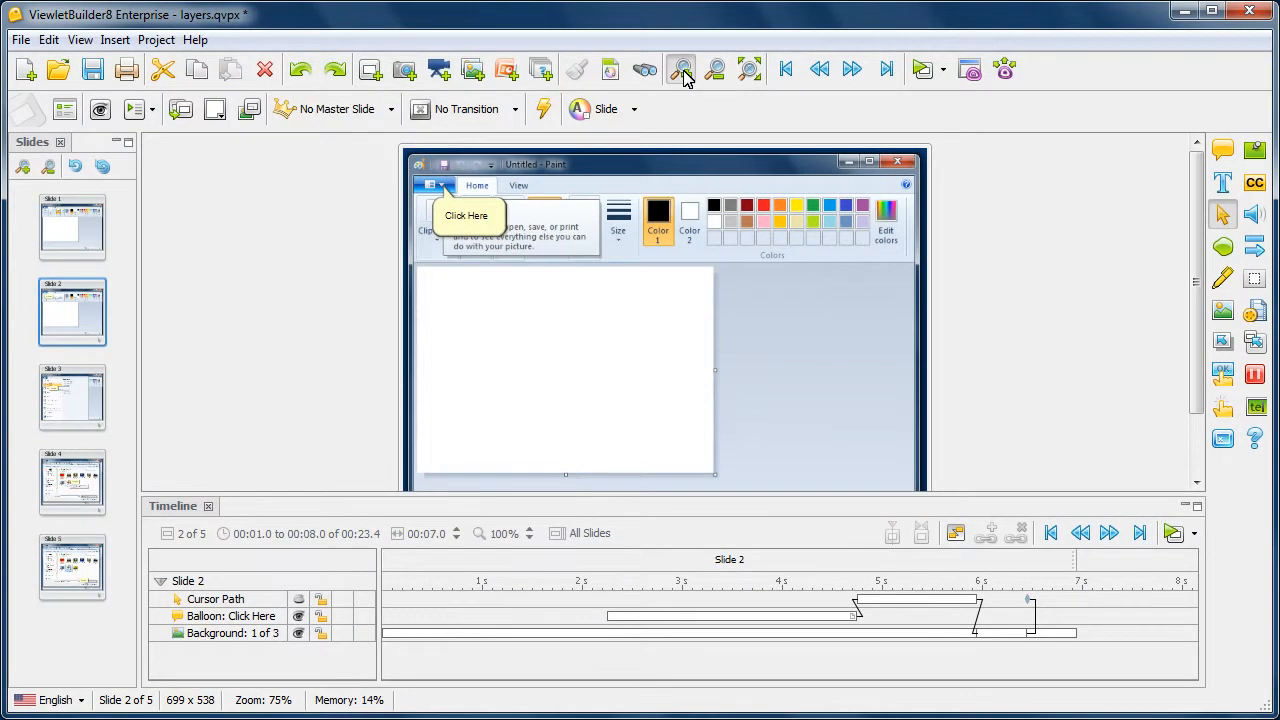
- Replace the text of the "Click Here" balloon with "Please click the menu."
{"action": "left_click", "coordinate": [682, 72]}
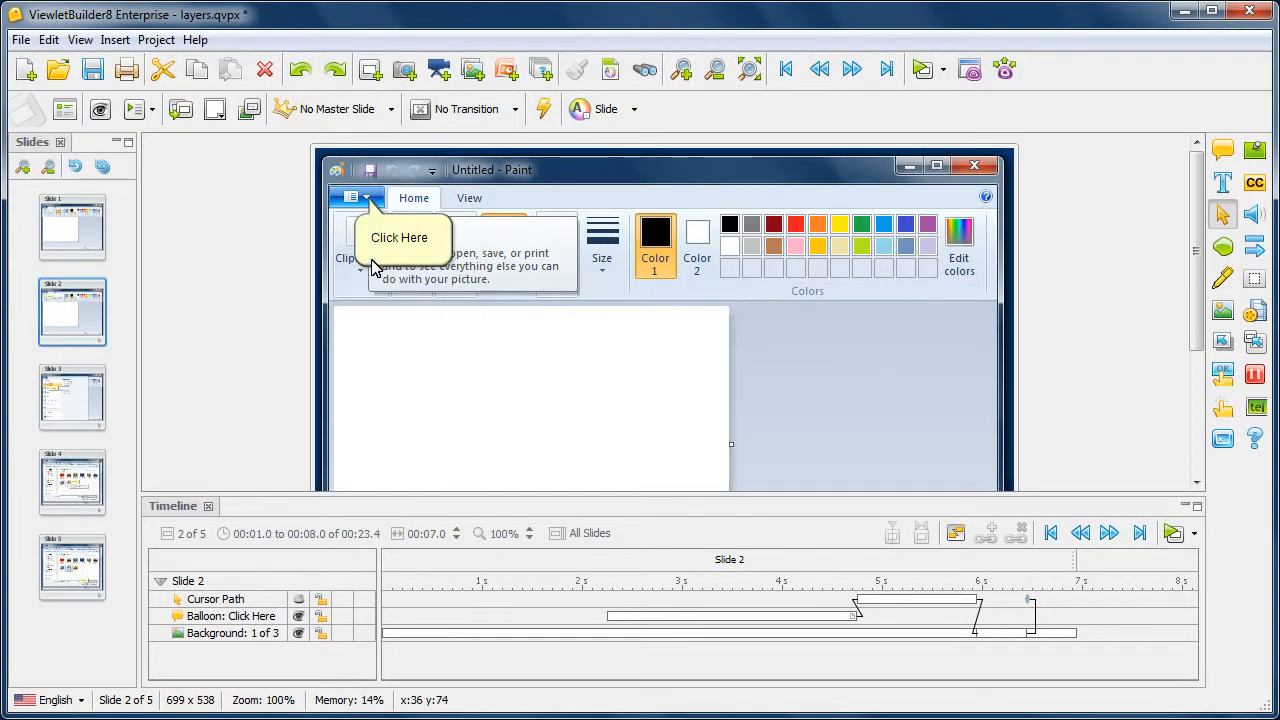
{"action": "left_click", "coordinate": [443, 258]}
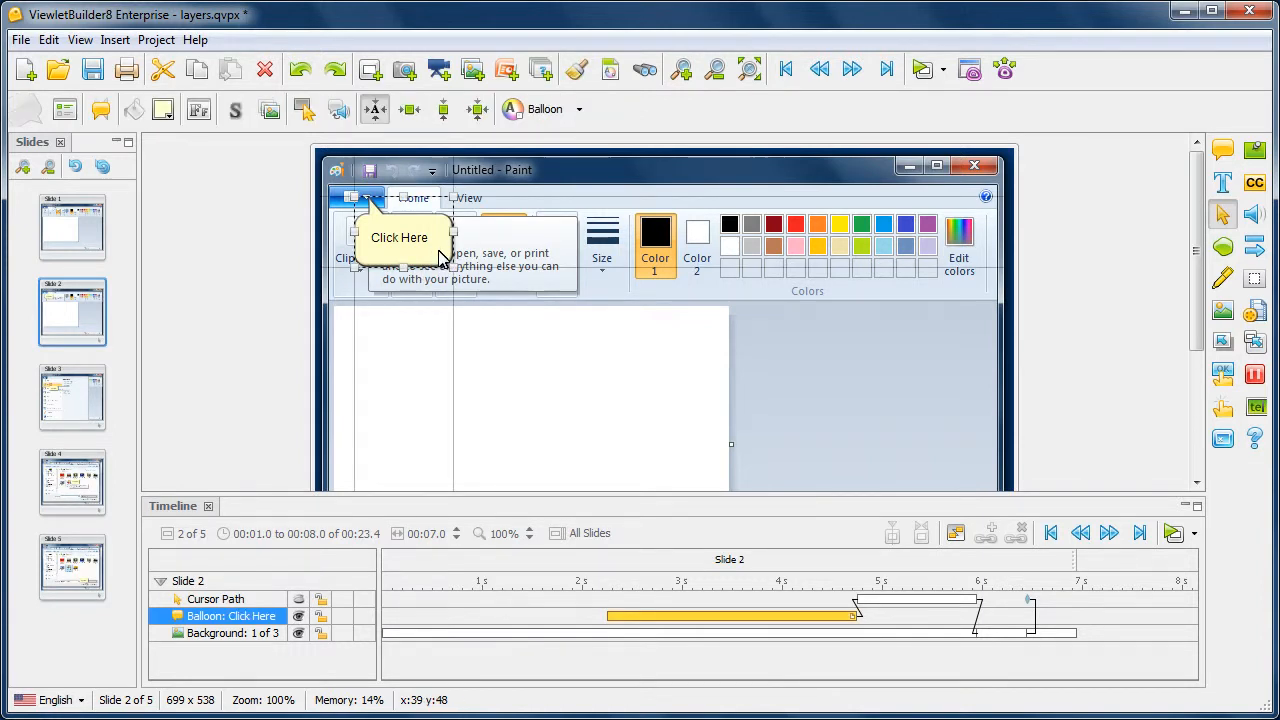
{"action": "left_click", "coordinate": [436, 240]}
{"action": "left_click_drag", "start_coordinate": [434, 237], "coordinate": [370, 238]}
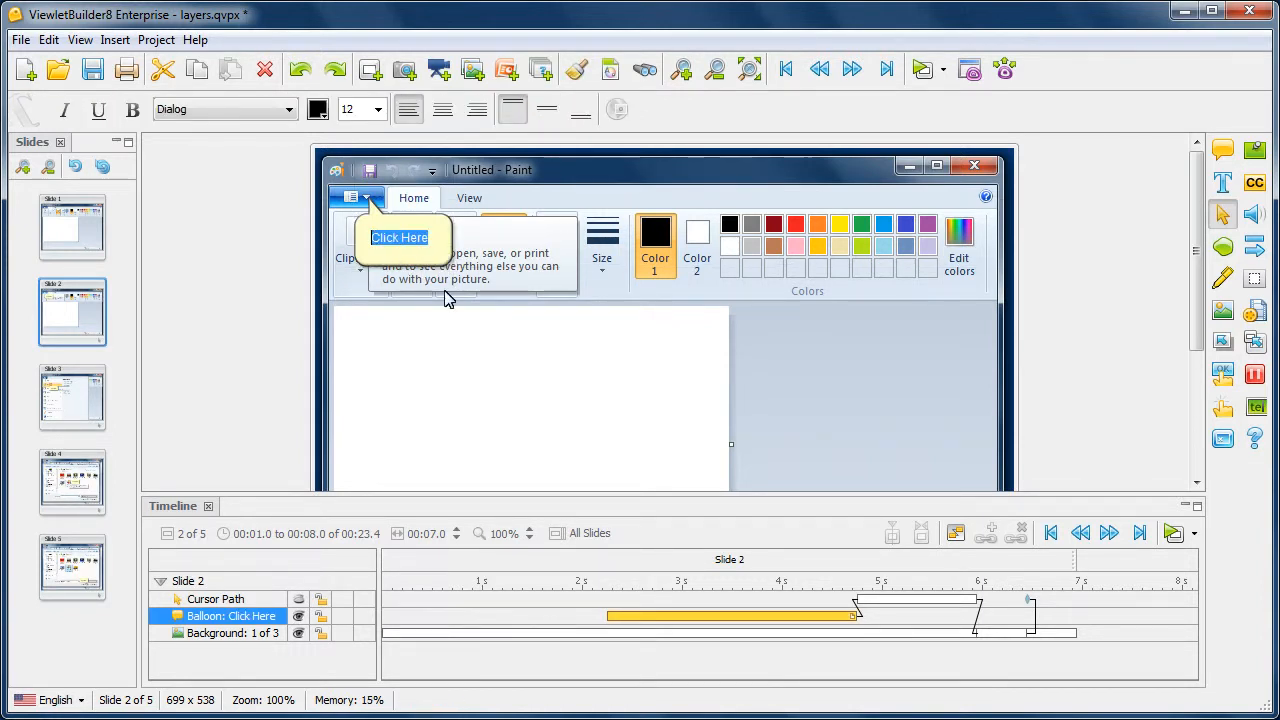
{"action": "type", "text": "P"}
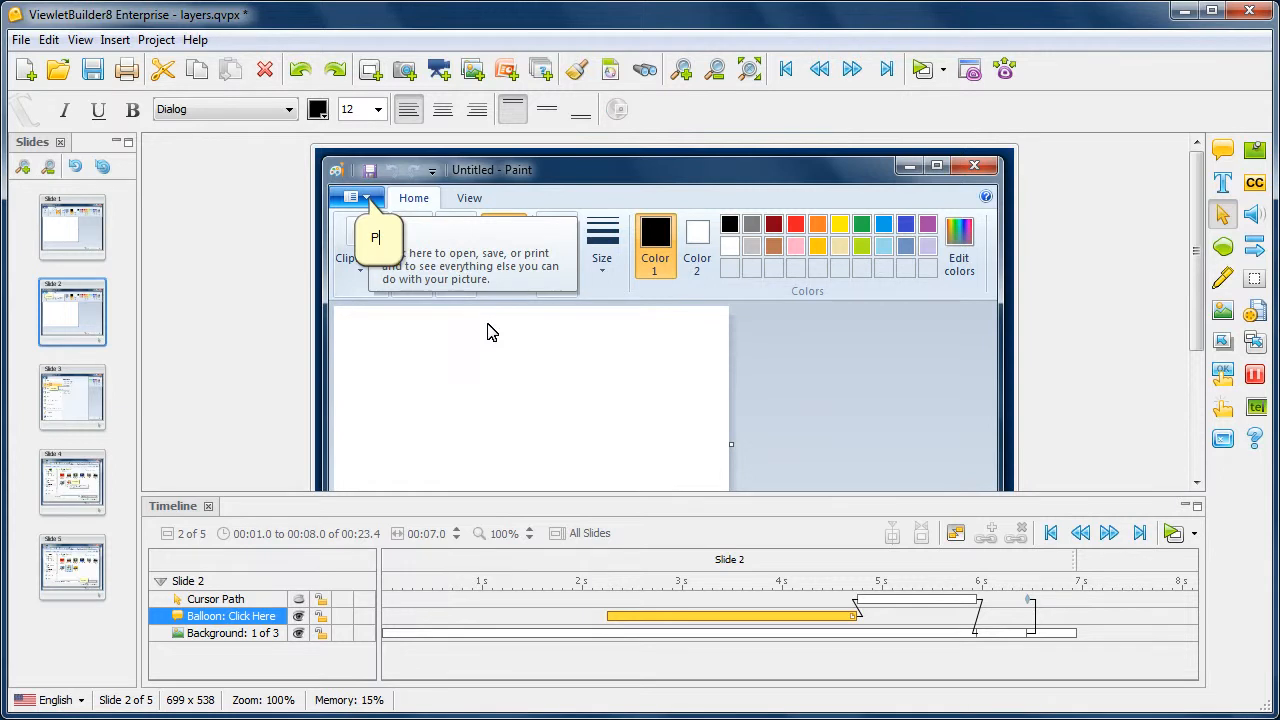
{"action": "type", "text": "lease click the menu."}
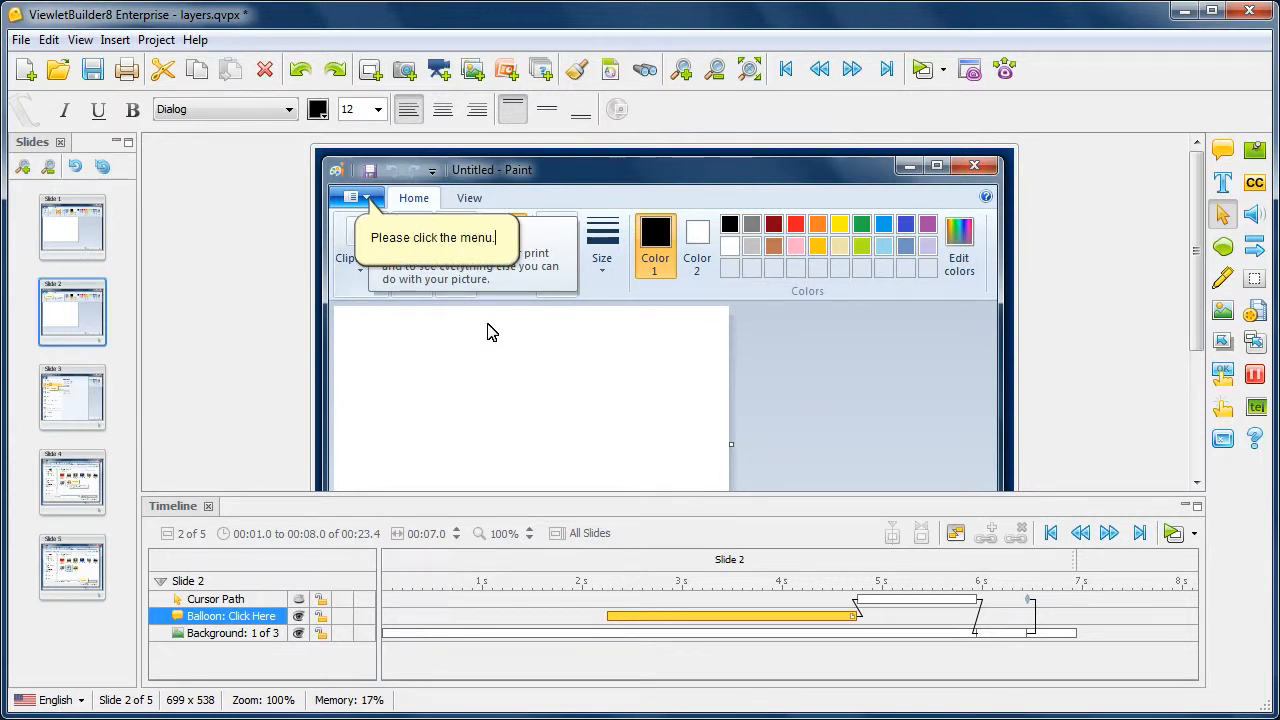
{"action": "left_click", "coordinate": [490, 332]}
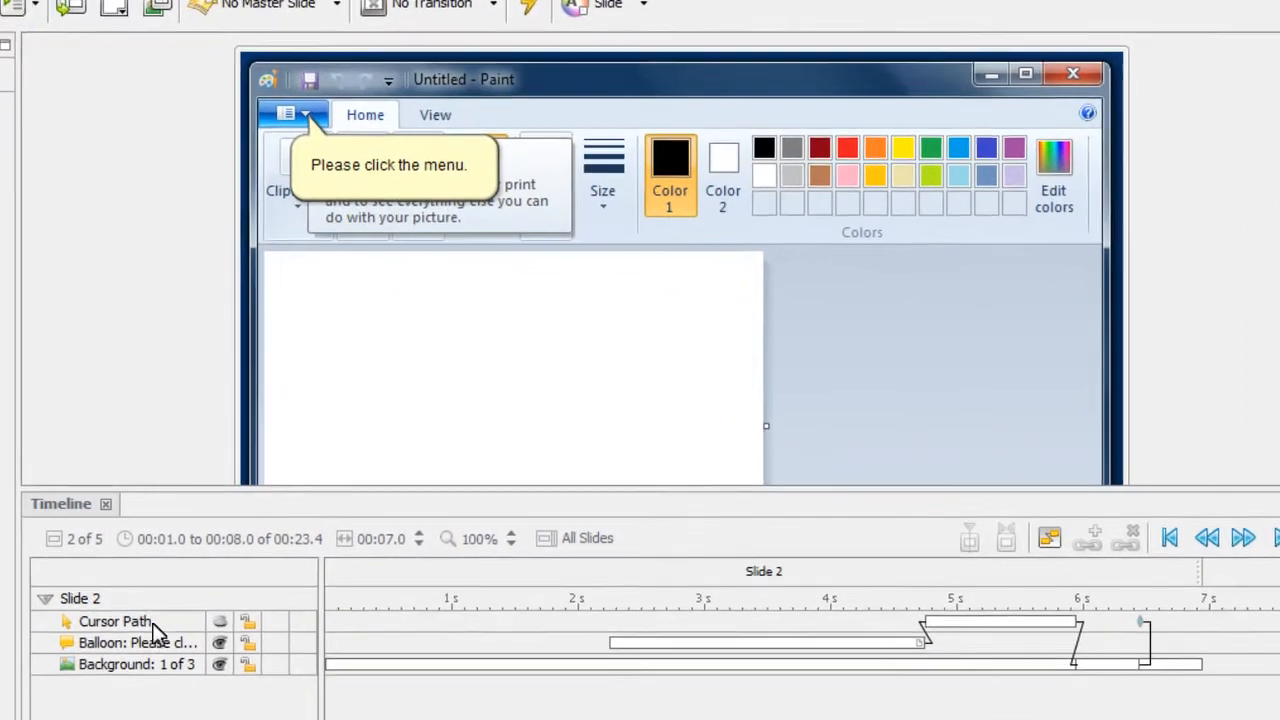
- Make slide 2's cursor path layer visible again
{"action": "left_click", "coordinate": [148, 630]}
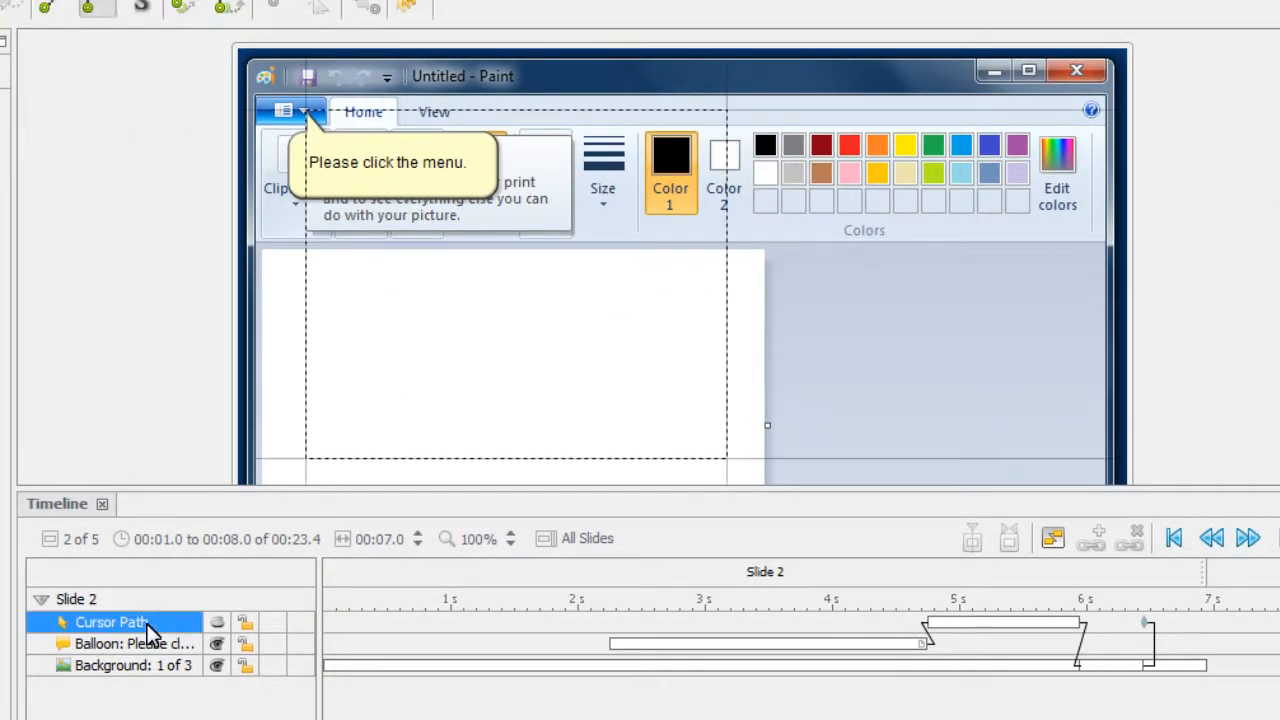
{"action": "left_click", "coordinate": [218, 626]}
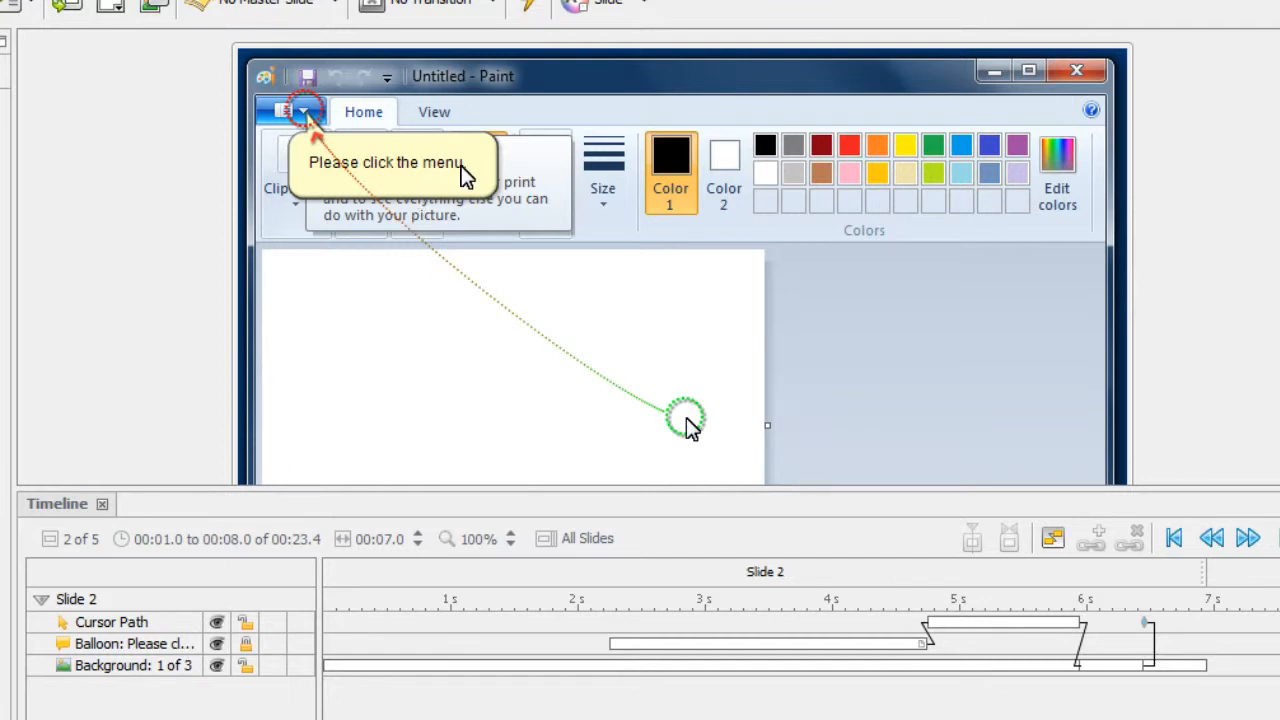
- Try to edit the locked balloon, and move the cursor path's start point up and left, closer to the balloon
{"action": "double_click", "coordinate": [462, 176]}
{"action": "left_click", "coordinate": [670, 418]}
{"action": "left_click_drag", "start_coordinate": [686, 423], "coordinate": [526, 300]}
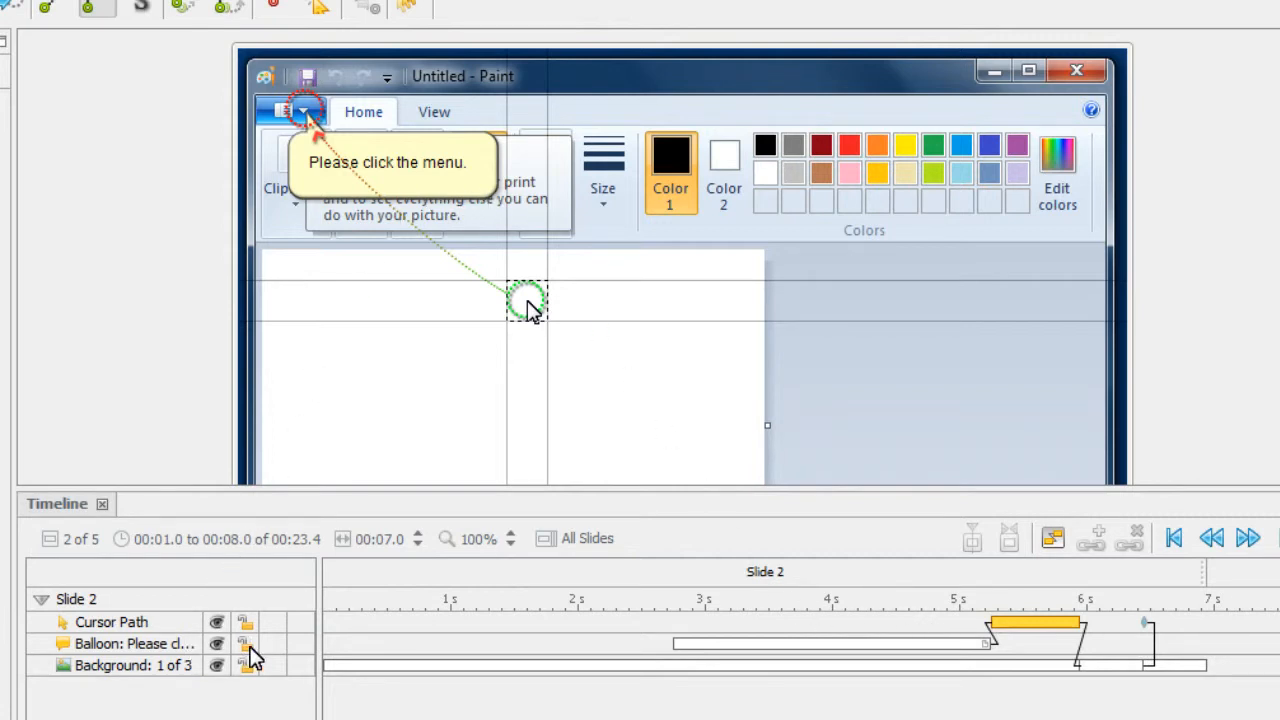
- Shift the balloon earlier in the timeline to start at about 0.5 s, and lock its layer
{"action": "left_click", "coordinate": [688, 645]}
{"action": "left_click_drag", "start_coordinate": [683, 650], "coordinate": [422, 655]}
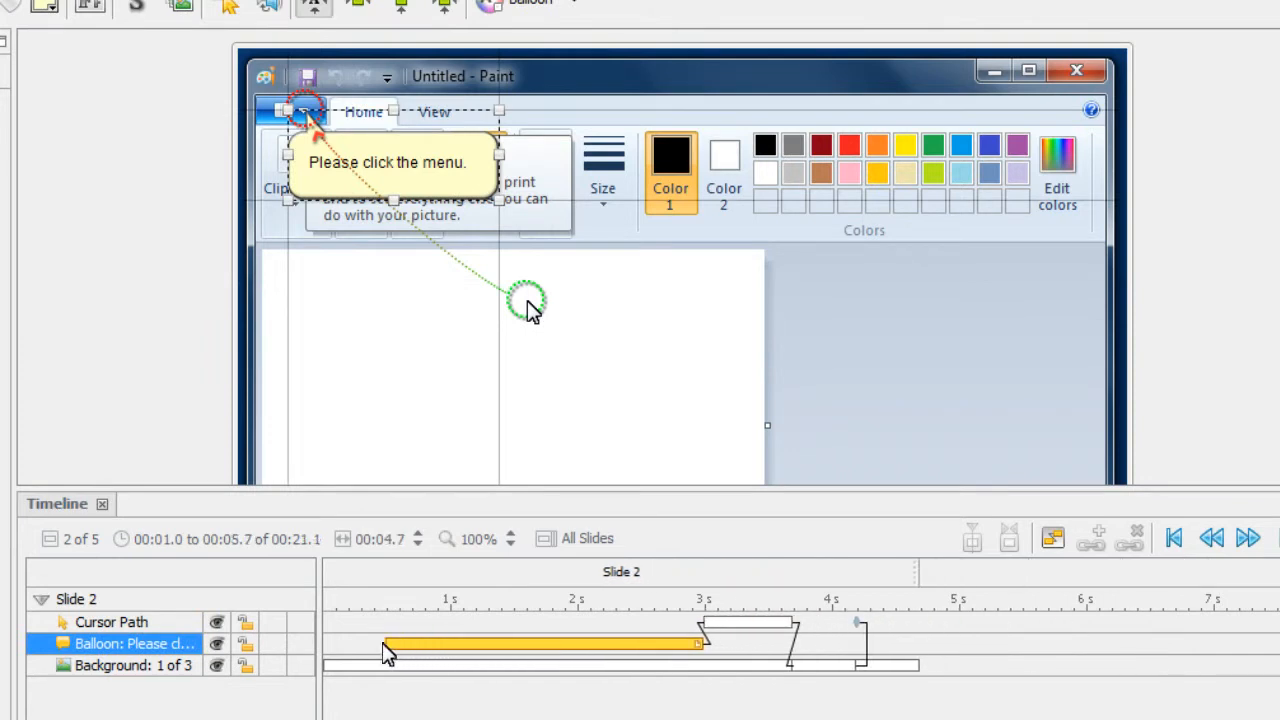
{"action": "left_click", "coordinate": [247, 643]}
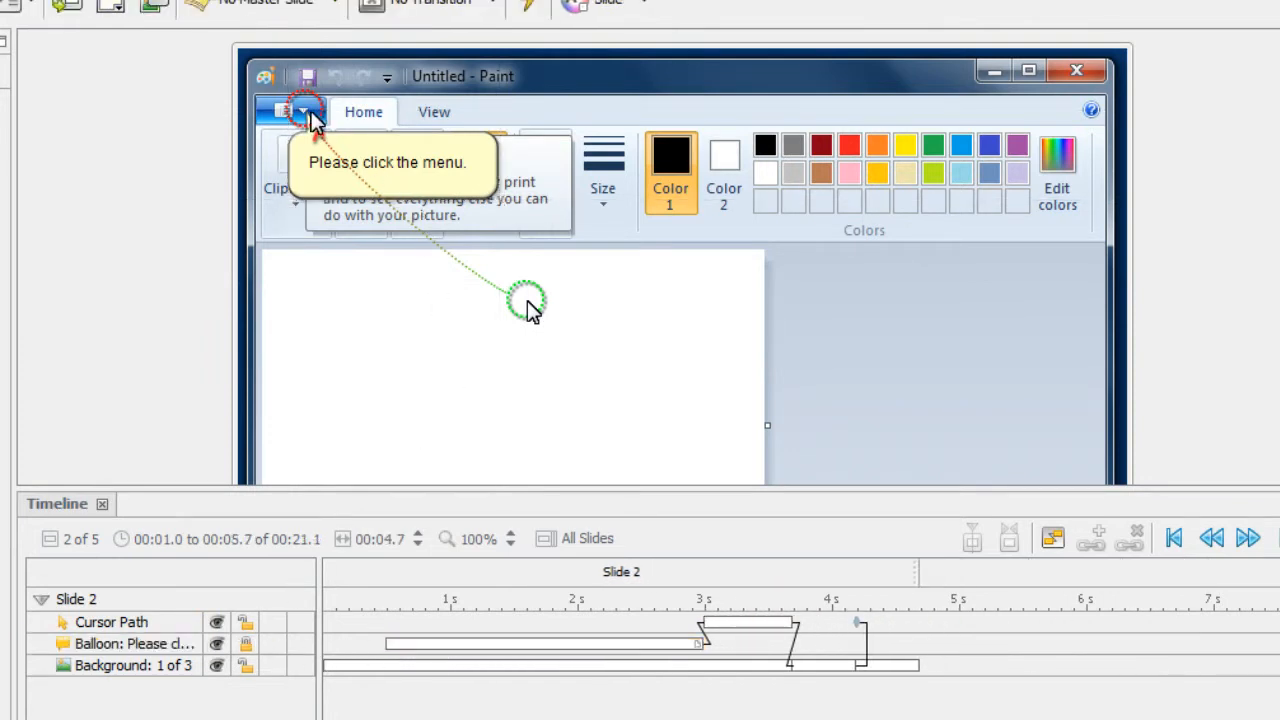
- Set the cursor style at the path's start point to the hand pointer cursor22.lcr
{"action": "right_click", "coordinate": [523, 302]}
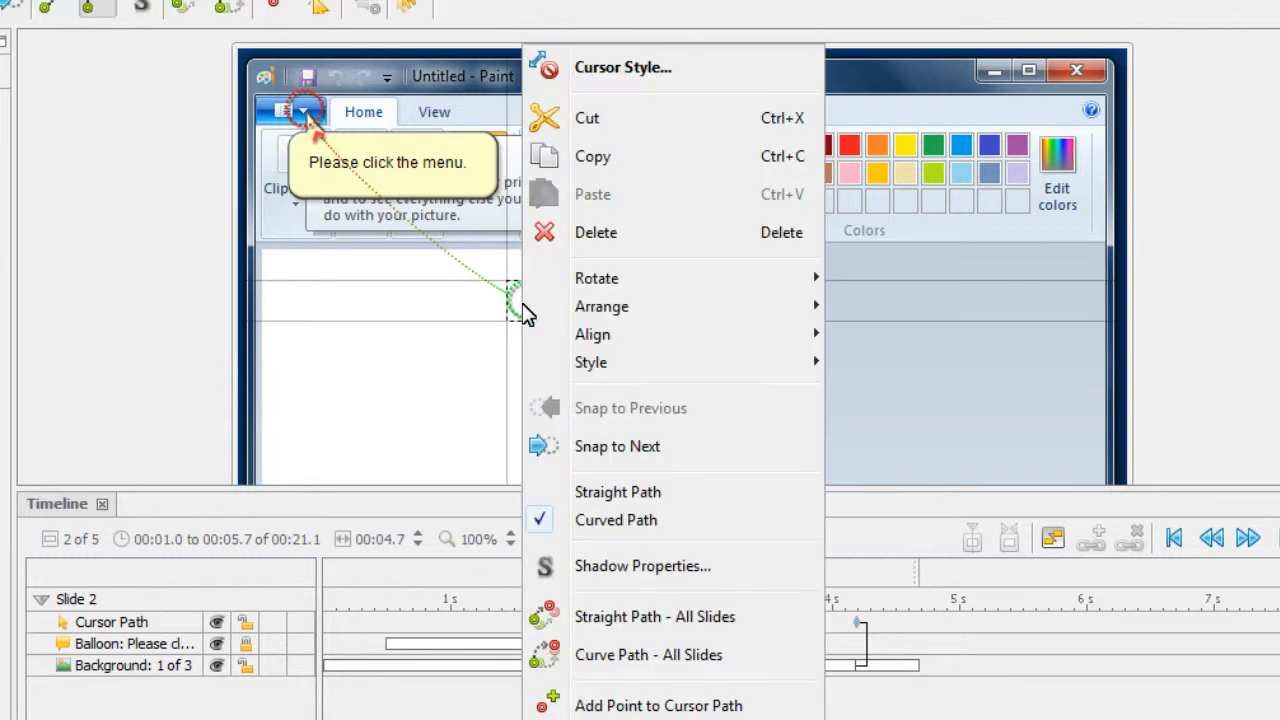
{"action": "left_click", "coordinate": [643, 77]}
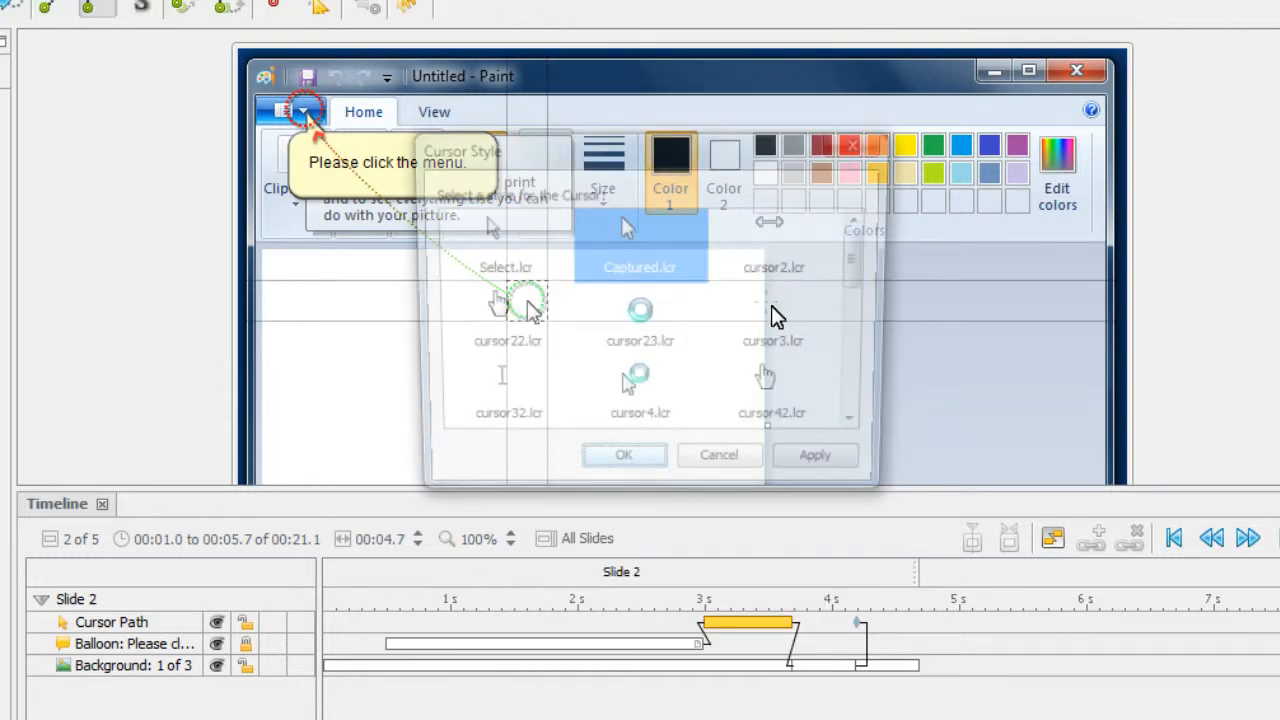
{"action": "left_click", "coordinate": [490, 300]}
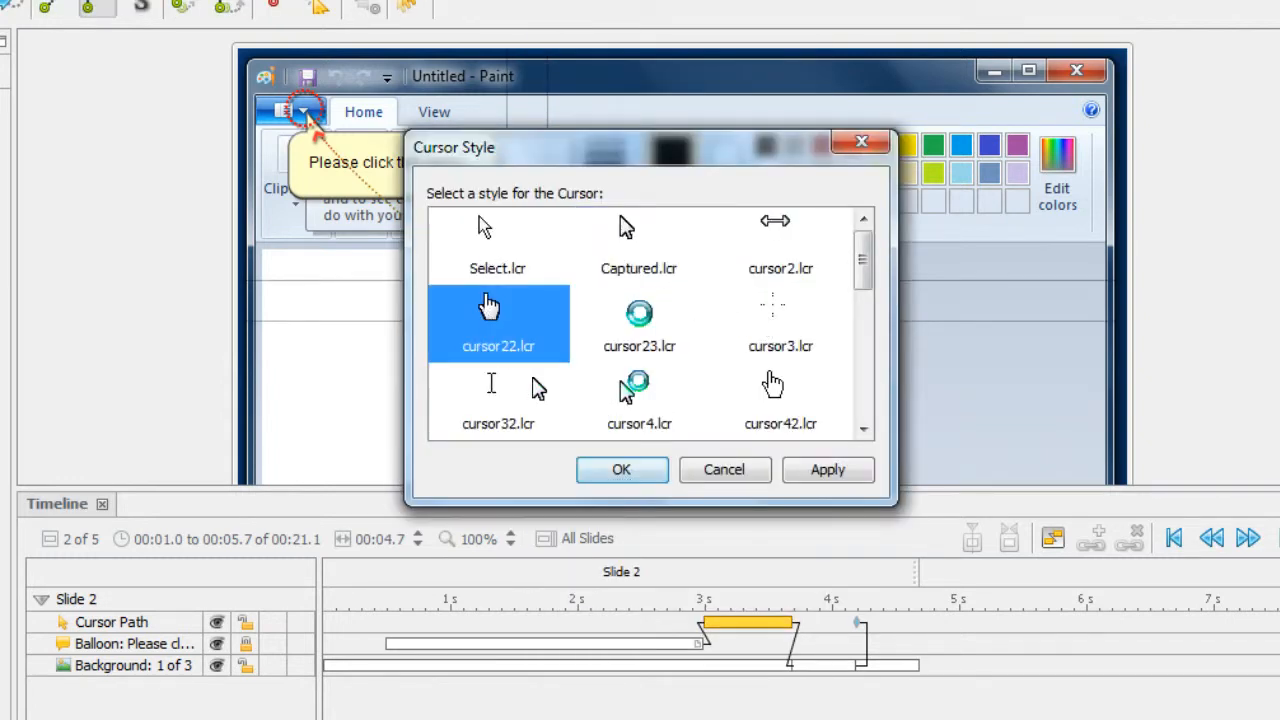
{"action": "left_click", "coordinate": [627, 470]}
{"action": "left_click", "coordinate": [648, 390]}
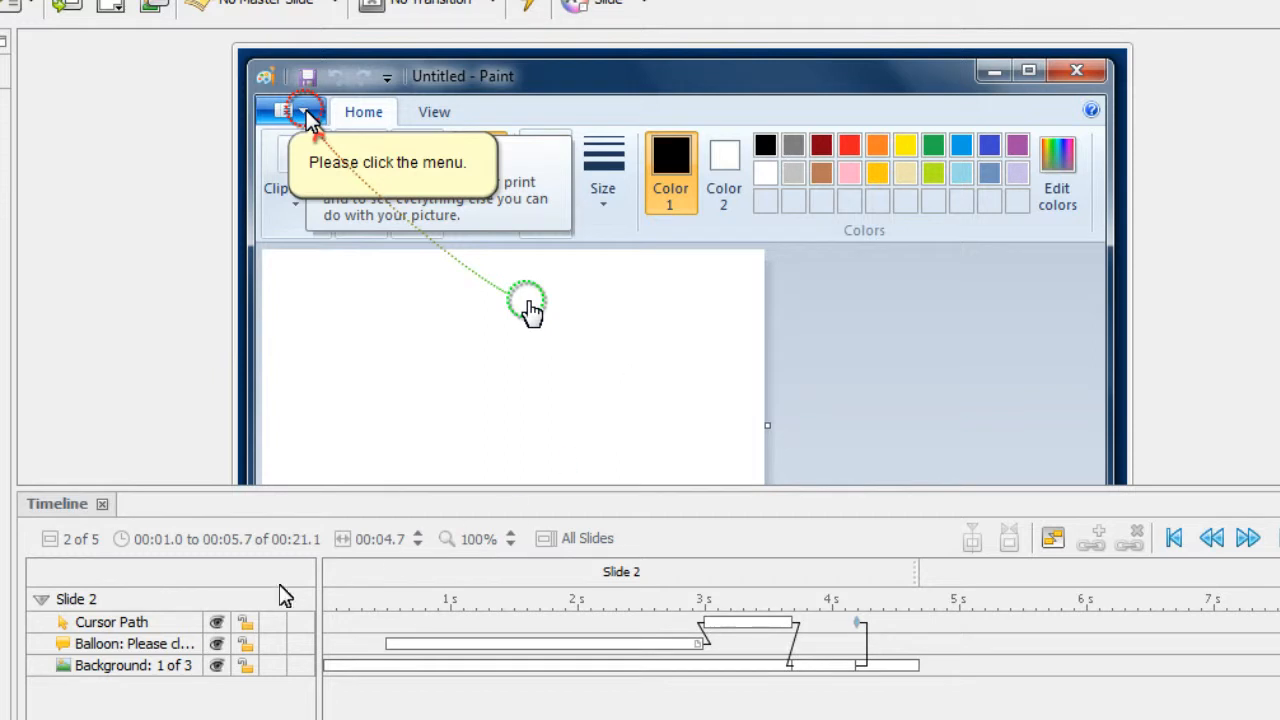
- Hide the cursor path, balloon and background layers of slide 2, and make all three visible again
{"action": "left_click", "coordinate": [217, 623]}
{"action": "left_click", "coordinate": [217, 644]}
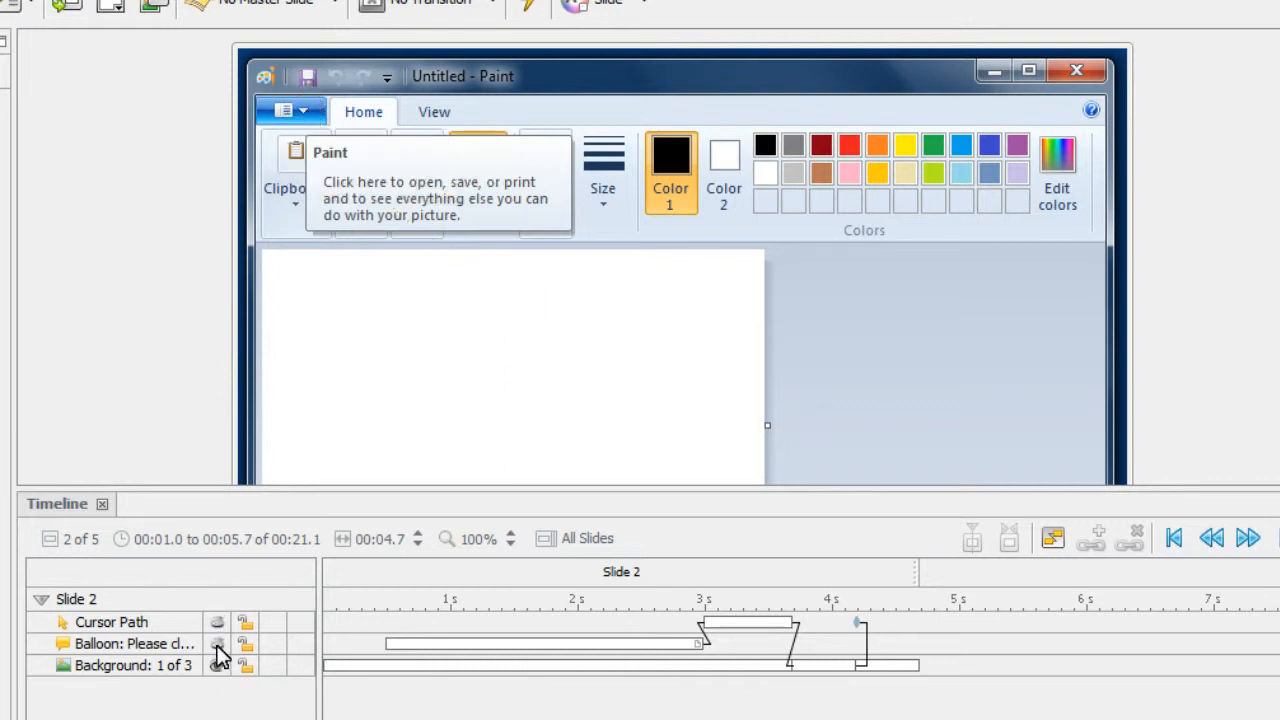
{"action": "left_click", "coordinate": [217, 666]}
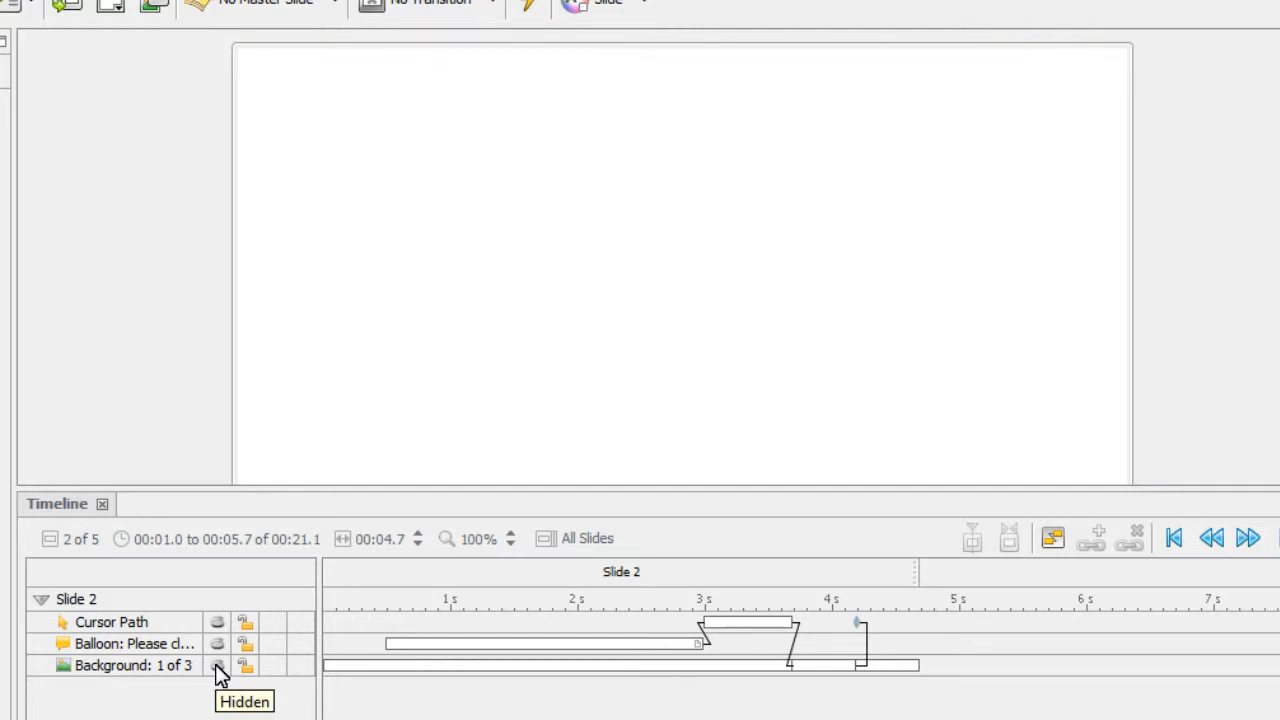
{"action": "left_click", "coordinate": [217, 666]}
{"action": "left_click", "coordinate": [217, 644]}
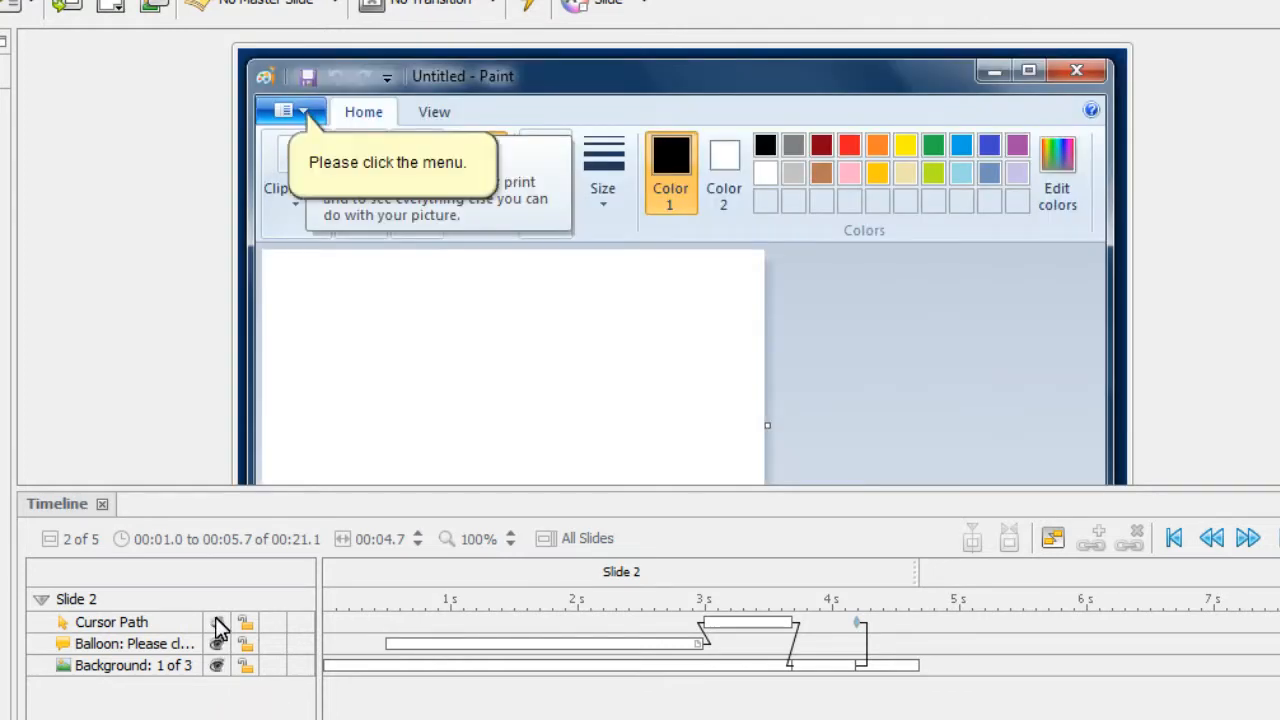
{"action": "left_click", "coordinate": [217, 623]}
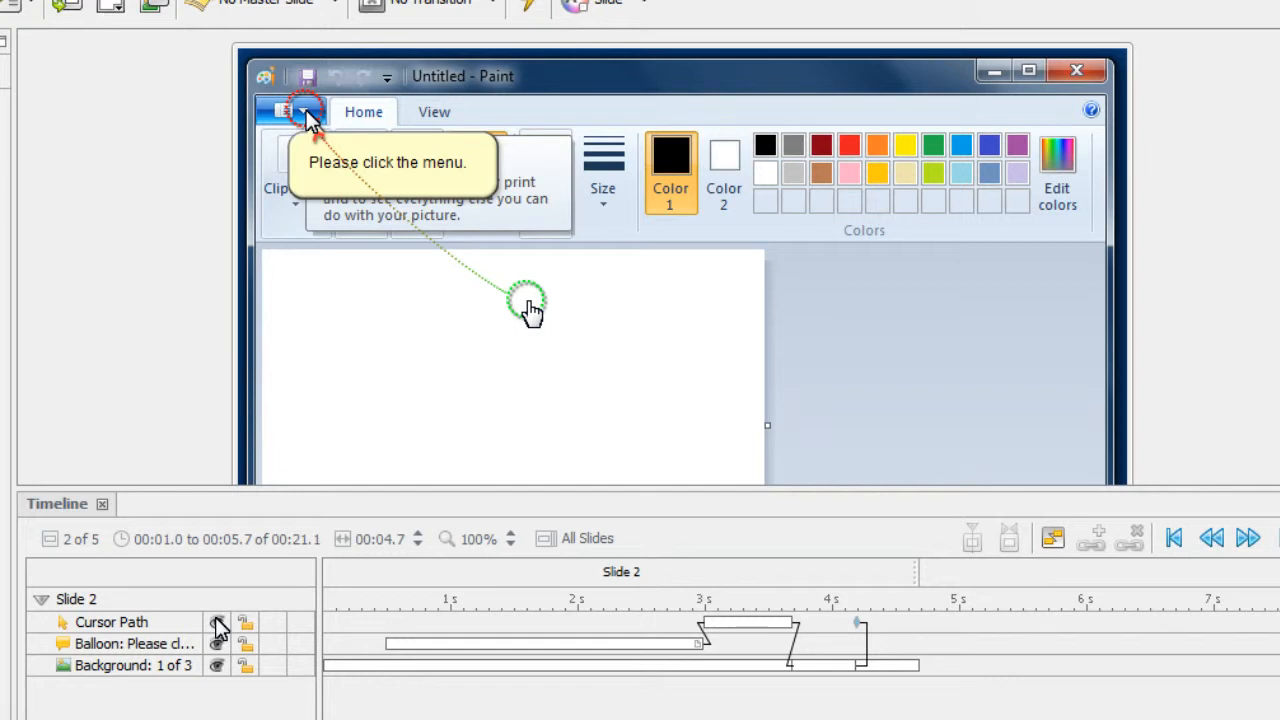
- Lock the cursor path, balloon and background layers of slide 2, and unlock all three again
{"action": "left_click", "coordinate": [244, 623]}
{"action": "left_click", "coordinate": [243, 644]}
{"action": "left_click", "coordinate": [244, 665]}
{"action": "left_click", "coordinate": [246, 667]}
{"action": "left_click", "coordinate": [248, 643]}
{"action": "left_click", "coordinate": [246, 624]}
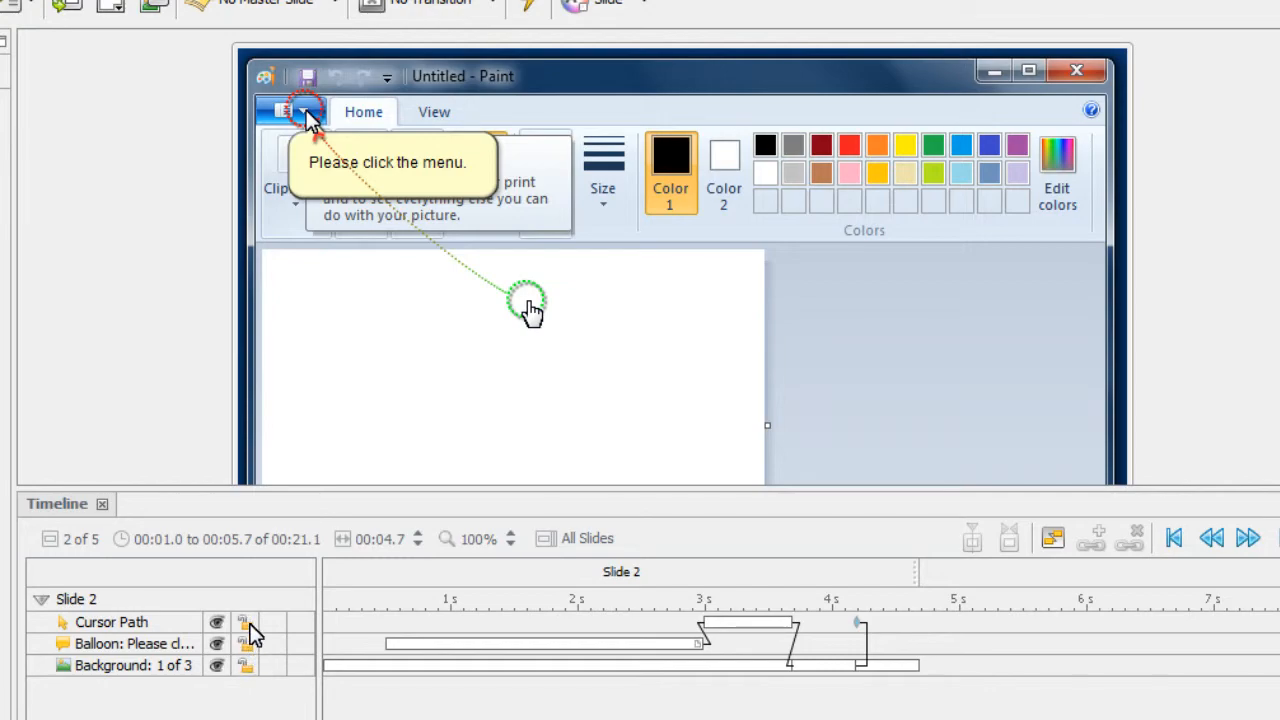